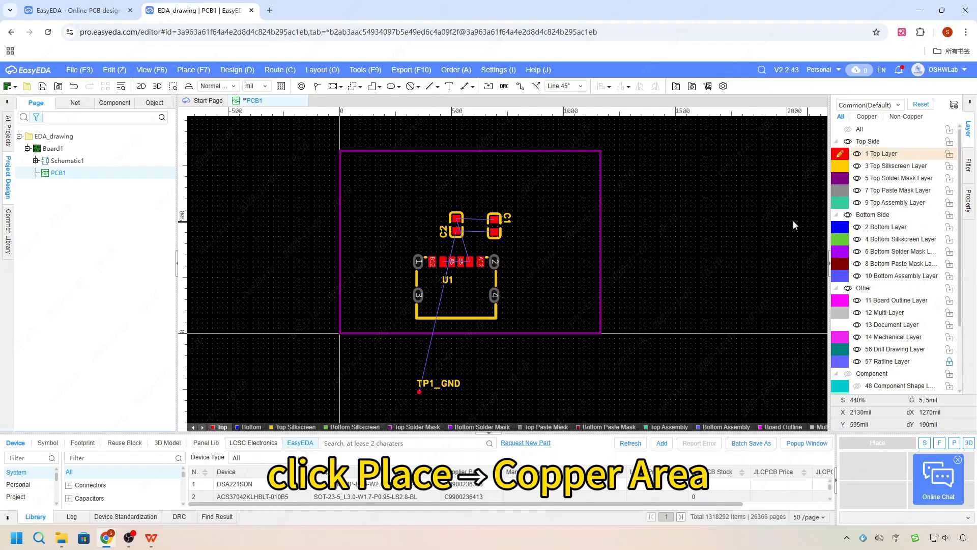
# Step: Draw a rectangular copper region on the Top Layer that encloses the whole board outline
pyautogui.click(198, 70)
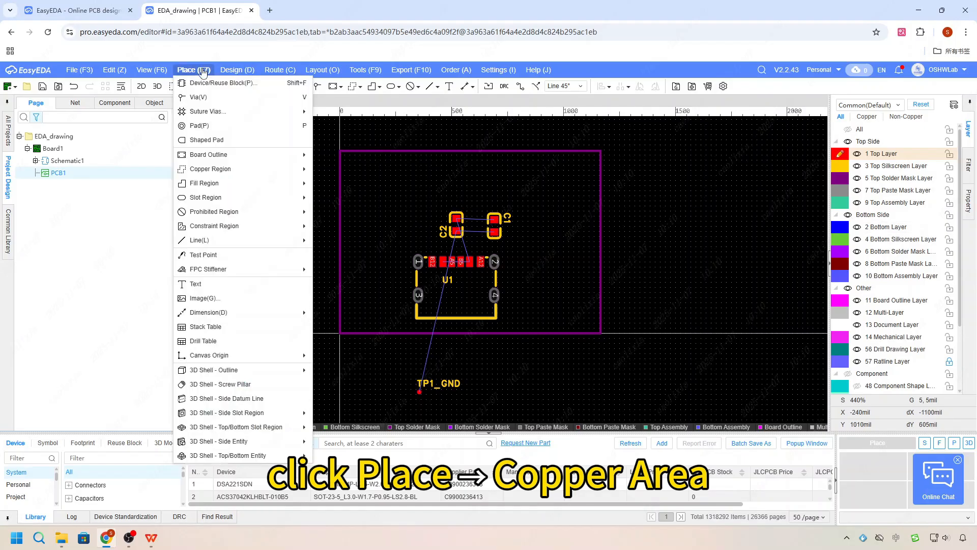
pyautogui.moveTo(202, 112)
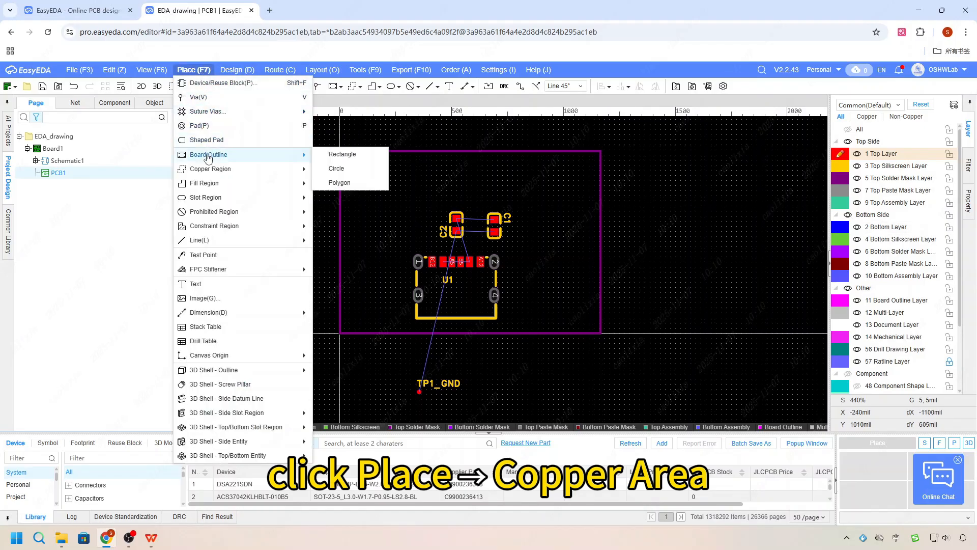
pyautogui.moveTo(212, 172)
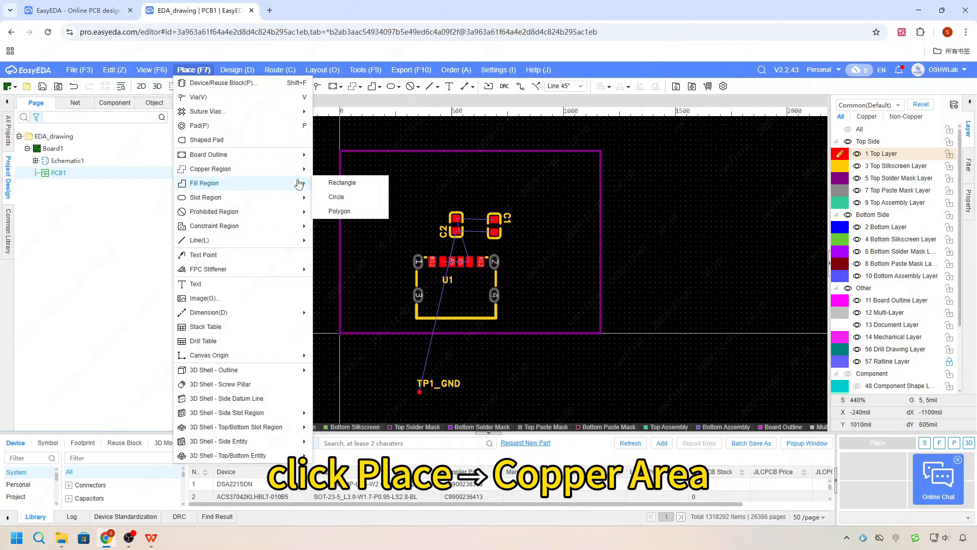
pyautogui.click(323, 168)
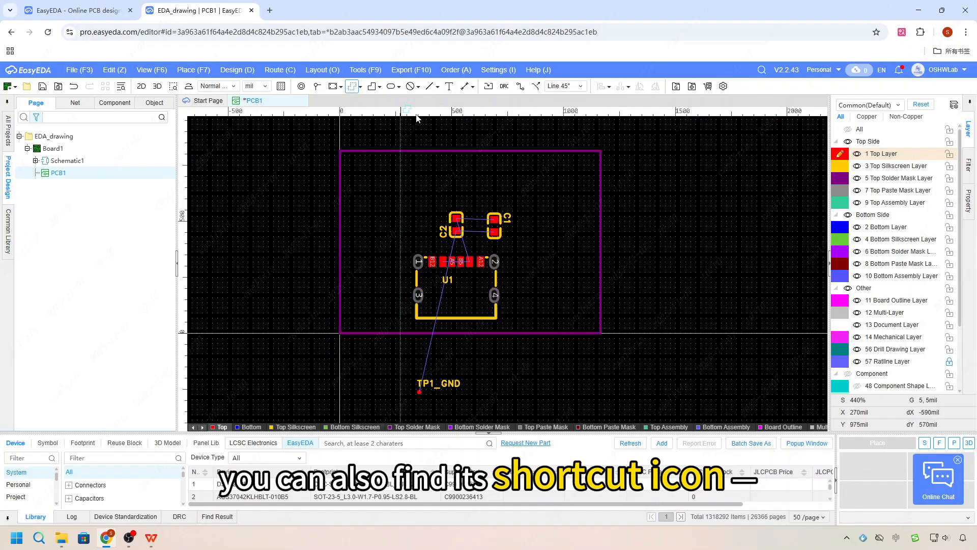
pyautogui.click(351, 90)
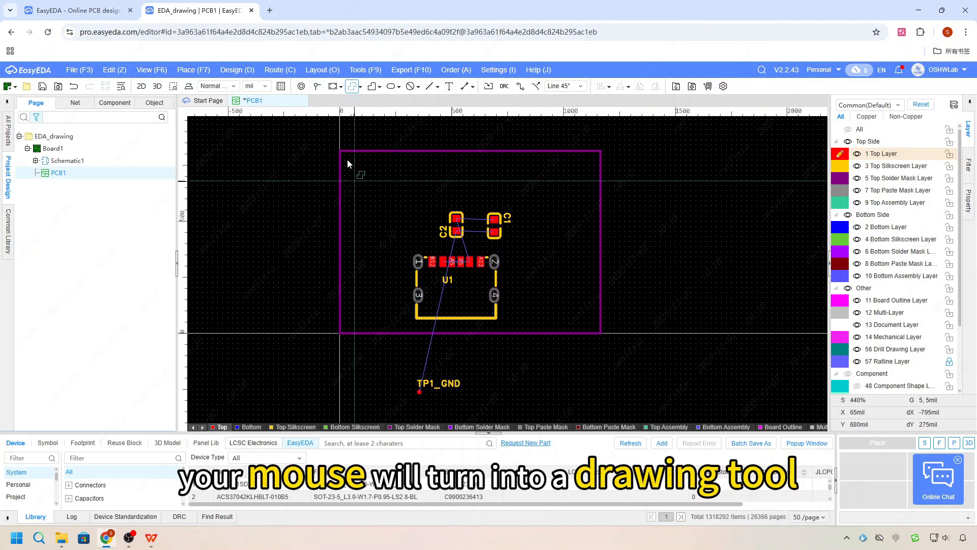
pyautogui.click(326, 134)
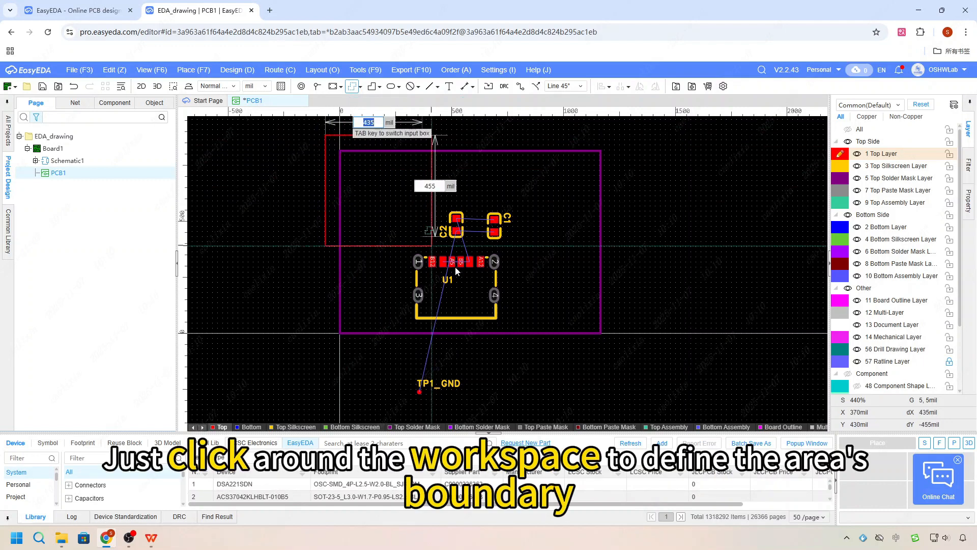
pyautogui.click(658, 368)
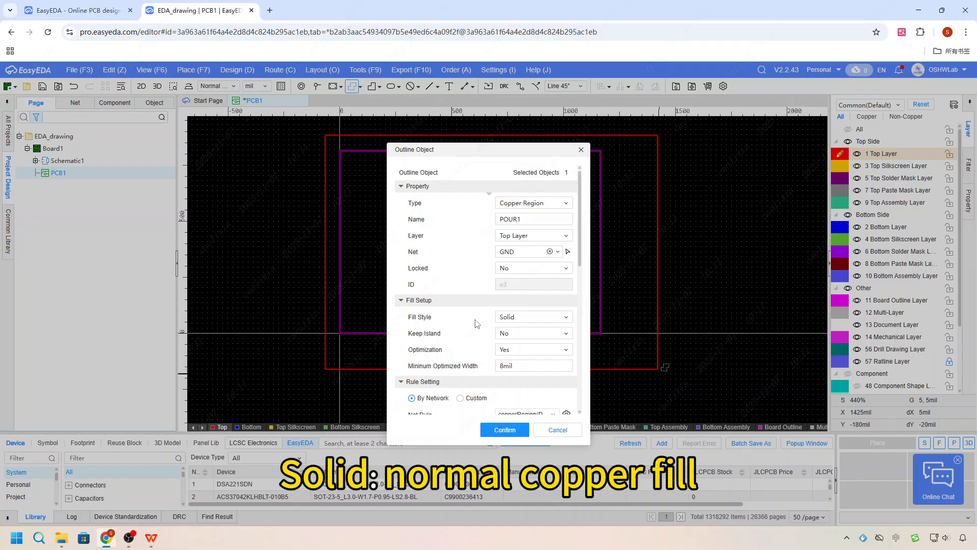
# Step: Create the GND region with the Solid fill style and undo the pour
pyautogui.click(534, 320)
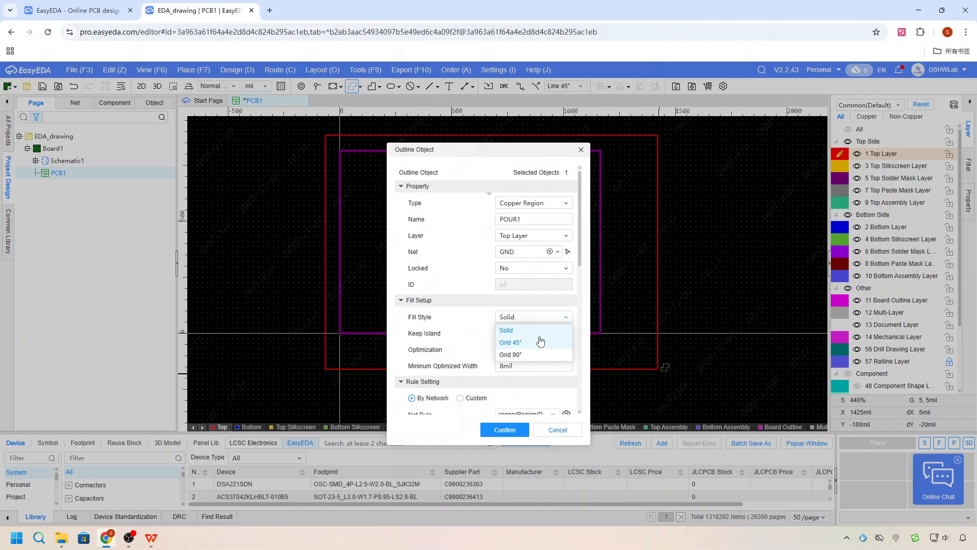
pyautogui.click(500, 432)
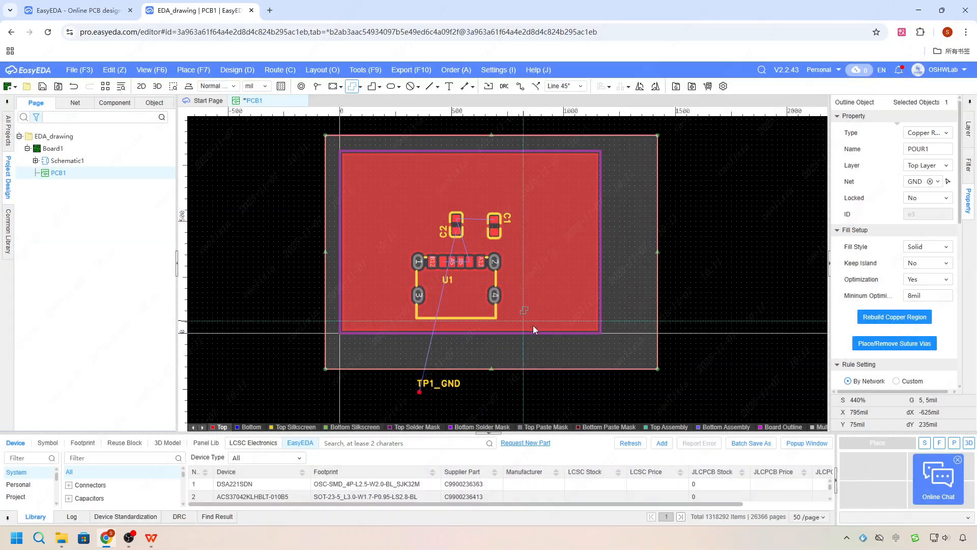
pyautogui.scroll(3, 576, 256)
pyautogui.scroll(-3, 575, 256)
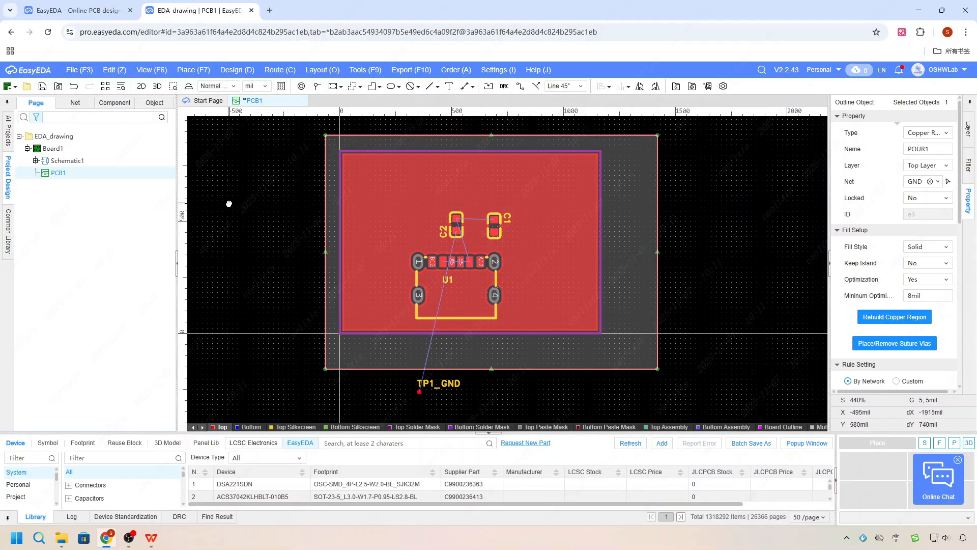
pyautogui.click(75, 87)
pyautogui.click(75, 89)
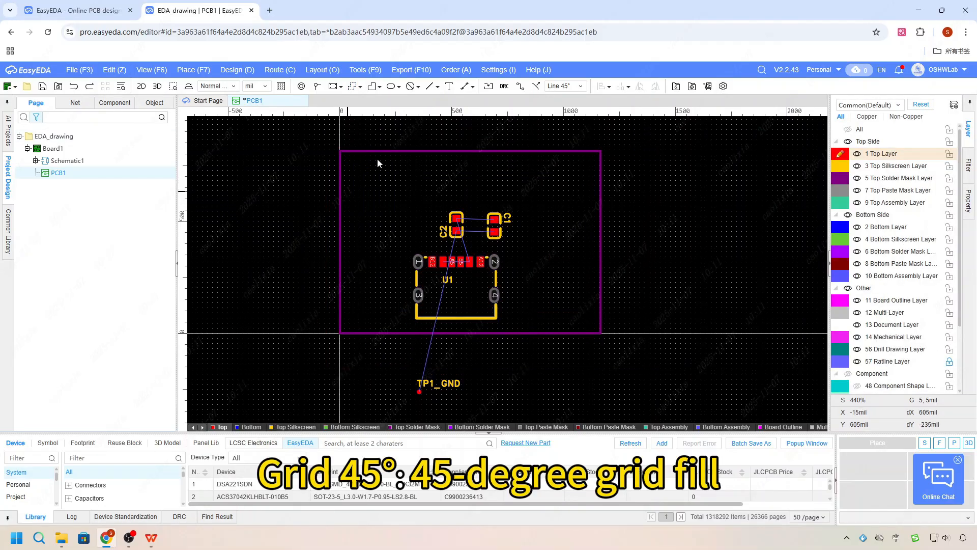
# Step: Draw a GND copper region around the board with the Grid 45° fill style and undo it
pyautogui.click(350, 87)
pyautogui.click(313, 133)
pyautogui.click(635, 364)
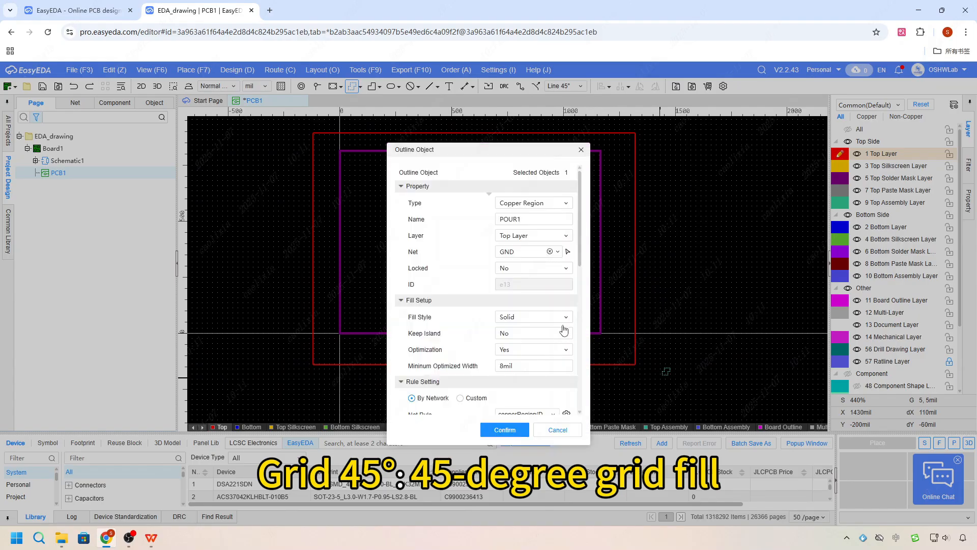
pyautogui.click(562, 316)
pyautogui.click(514, 340)
pyautogui.click(505, 430)
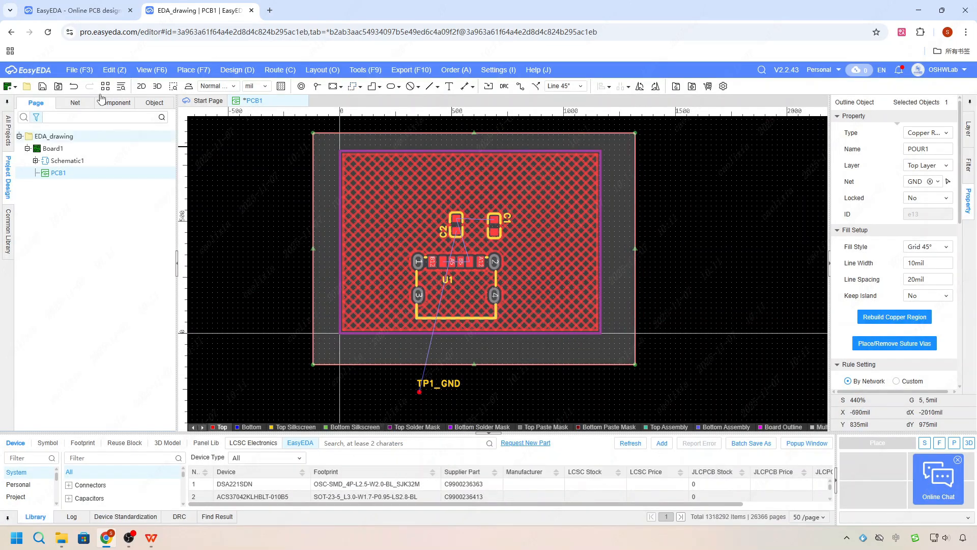
pyautogui.click(73, 86)
# Step: Draw a GND copper region around the board with the Grid 90° fill style and undo it
pyautogui.click(316, 133)
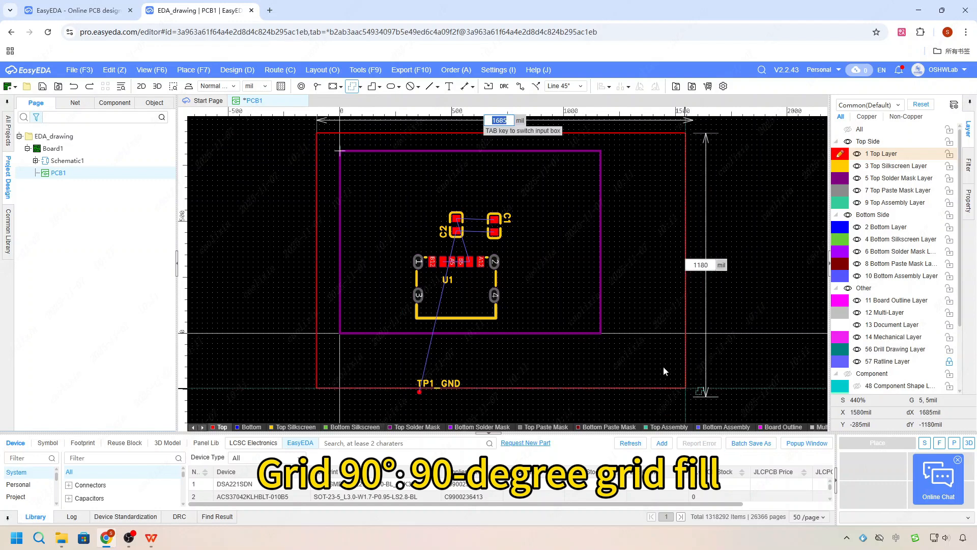
pyautogui.click(658, 362)
pyautogui.click(562, 317)
pyautogui.click(514, 350)
pyautogui.click(505, 430)
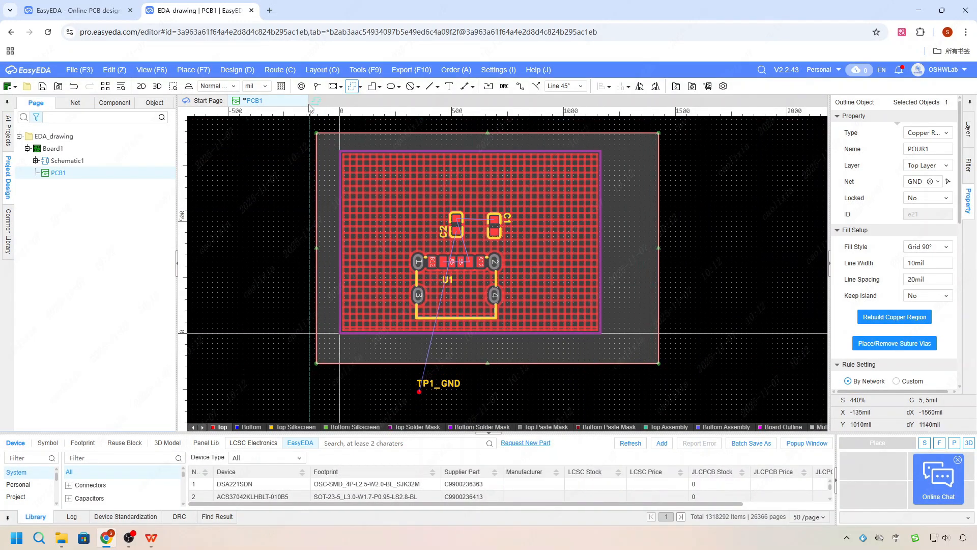
pyautogui.click(74, 87)
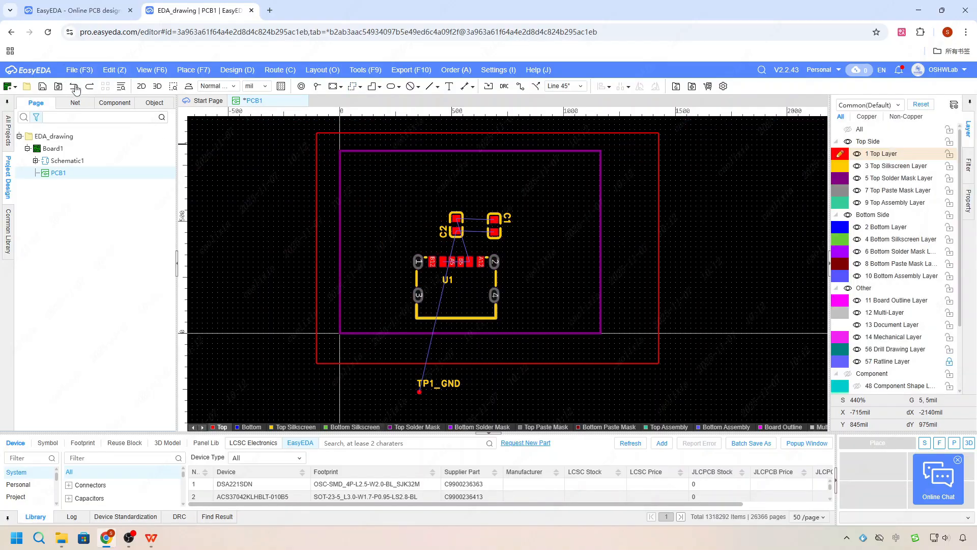
pyautogui.click(74, 87)
# Step: Draw a new rectangular Top Layer copper region enclosing the board outline
pyautogui.click(351, 86)
pyautogui.click(324, 144)
pyautogui.click(643, 359)
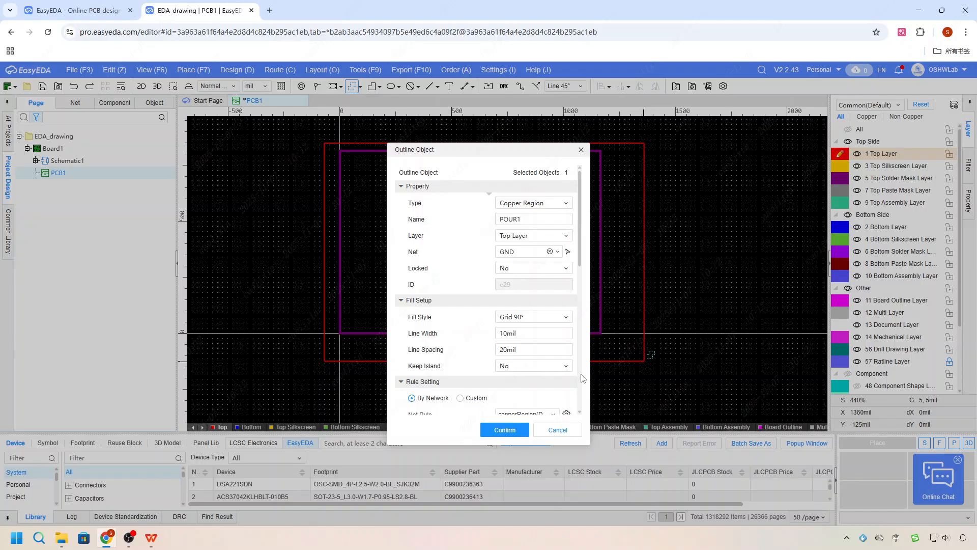
# Step: Check the Keep Island options and set the region's fill style to Solid
pyautogui.scroll(-1, 472, 370)
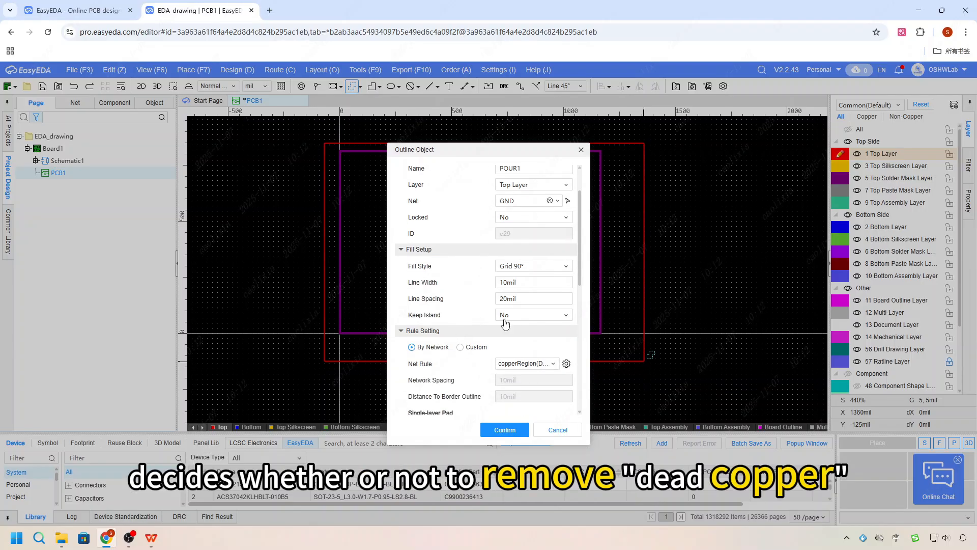
pyautogui.click(560, 316)
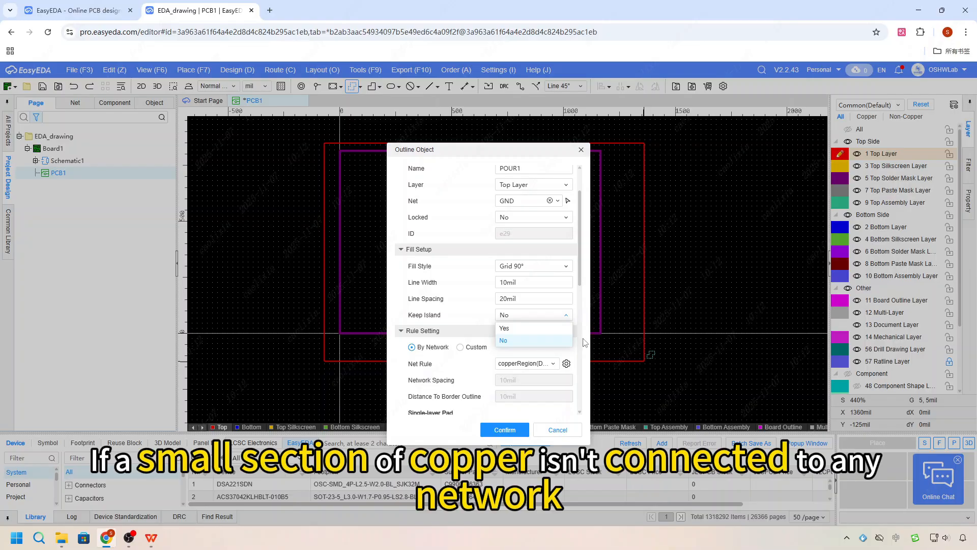
pyautogui.scroll(-3, 460, 320)
pyautogui.scroll(1, 460, 321)
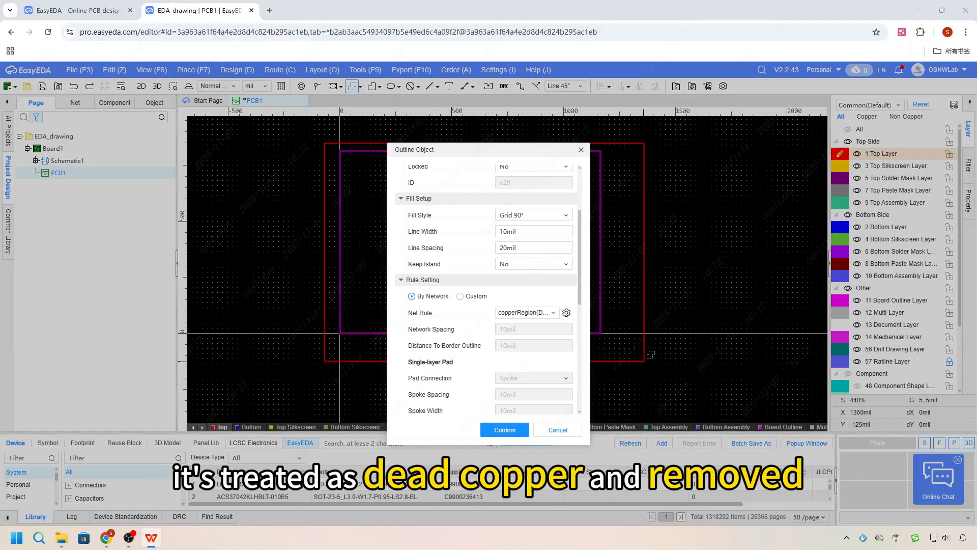
pyautogui.scroll(2, 509, 305)
pyautogui.click(563, 317)
pyautogui.click(530, 330)
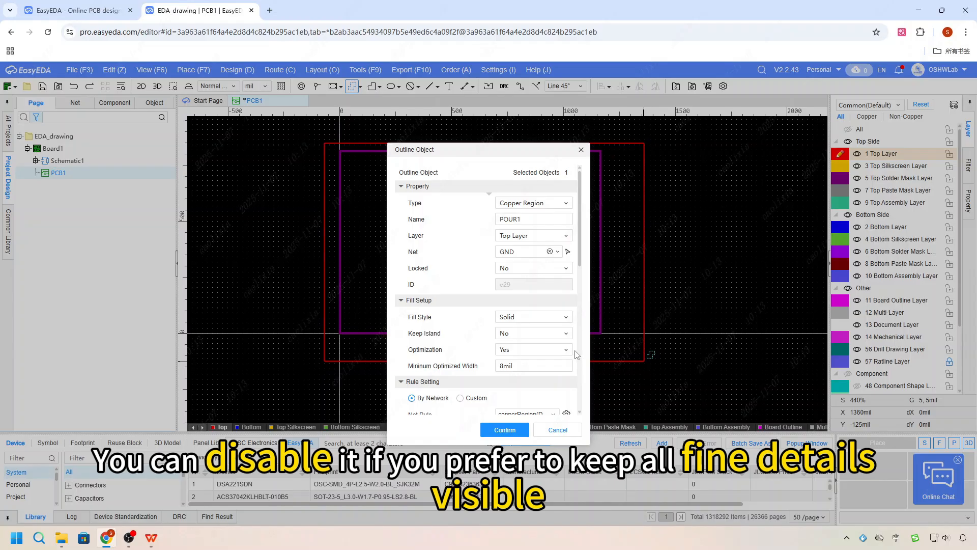
# Step: Review and accept the copperRegion net rule, and create the GND copper region on the Top Layer
pyautogui.scroll(-10, 570, 352)
pyautogui.scroll(5, 550, 336)
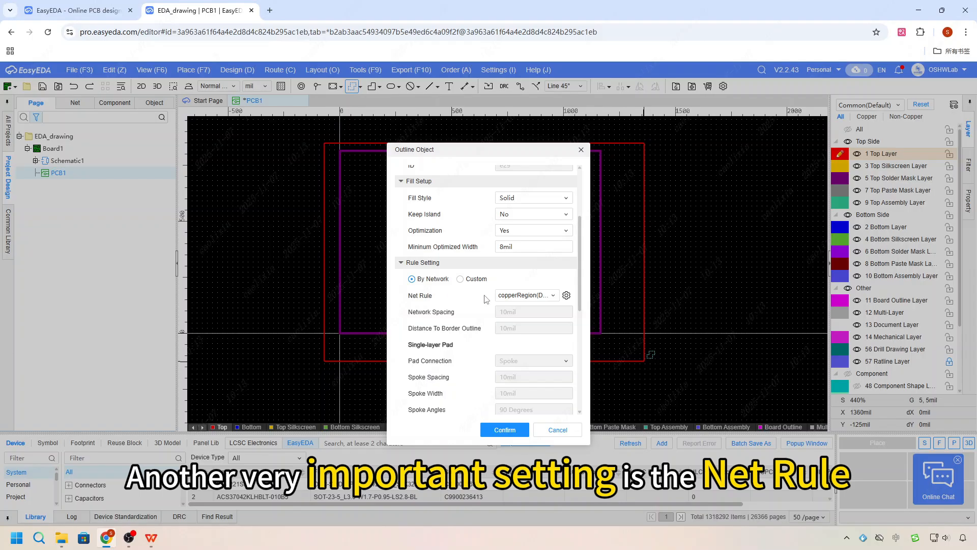
pyautogui.click(565, 295)
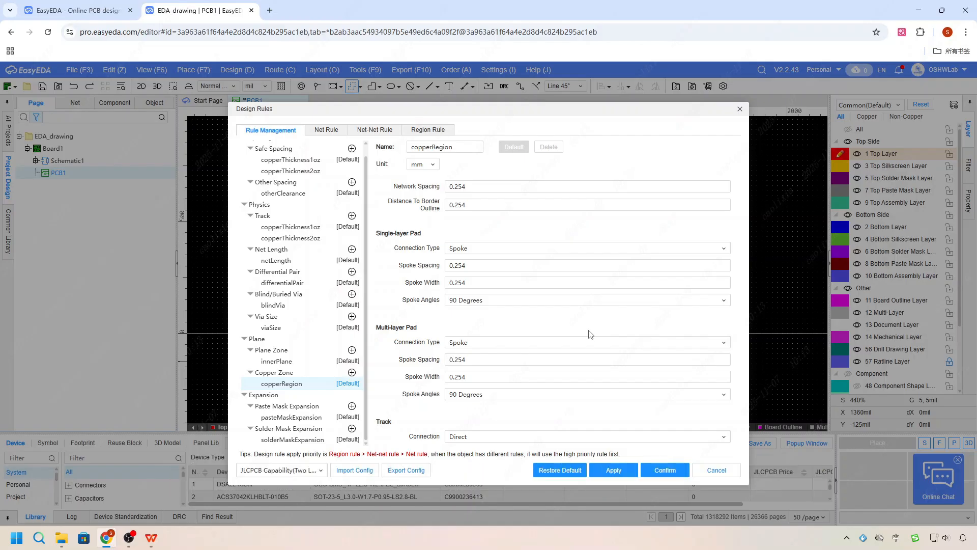
pyautogui.click(678, 471)
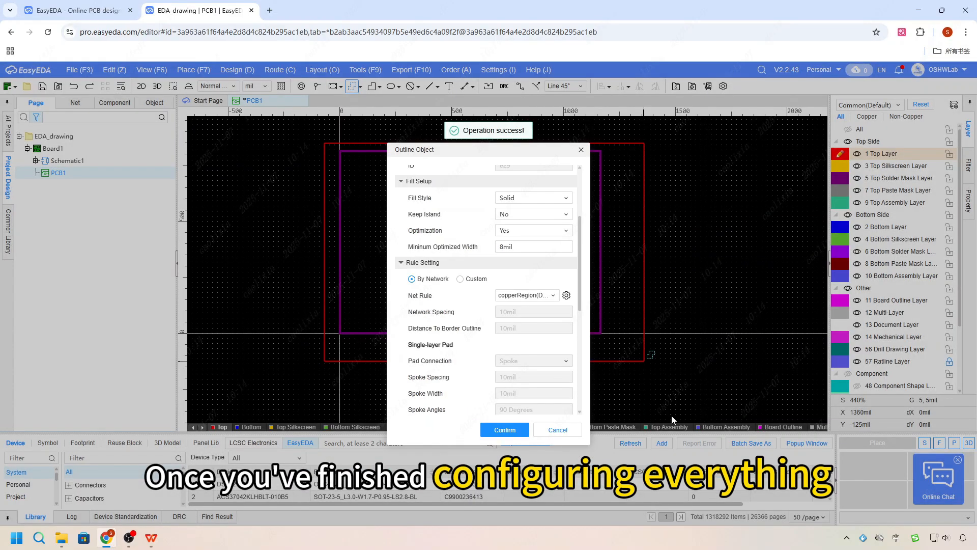
pyautogui.click(505, 430)
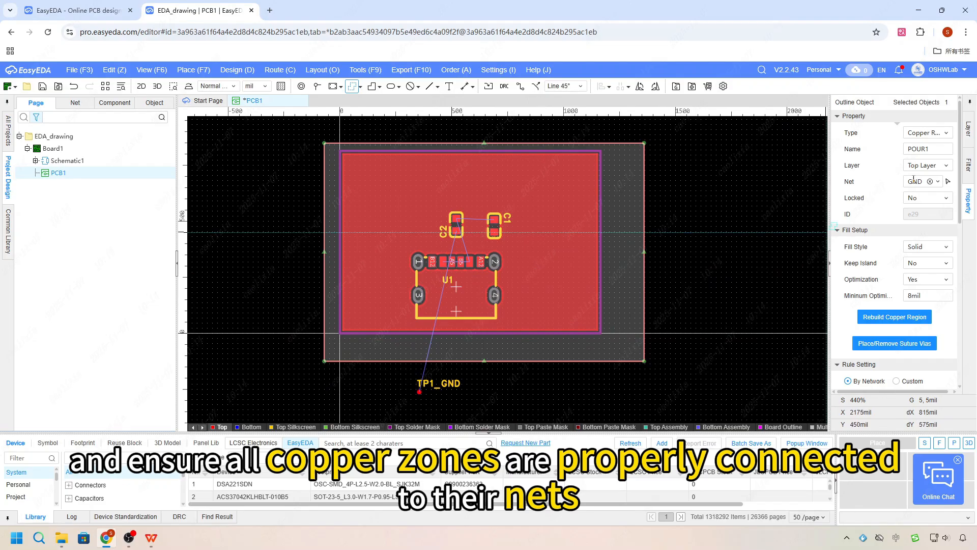
# Step: Make the Bottom Layer active and draw a rectangular copper region around the board outline
pyautogui.click(968, 129)
pyautogui.click(840, 227)
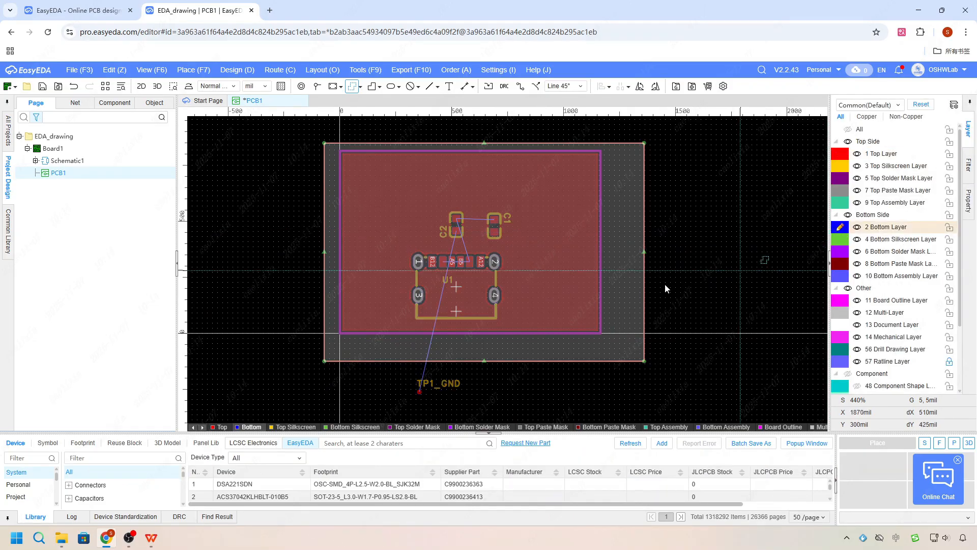
pyautogui.click(324, 134)
pyautogui.click(633, 361)
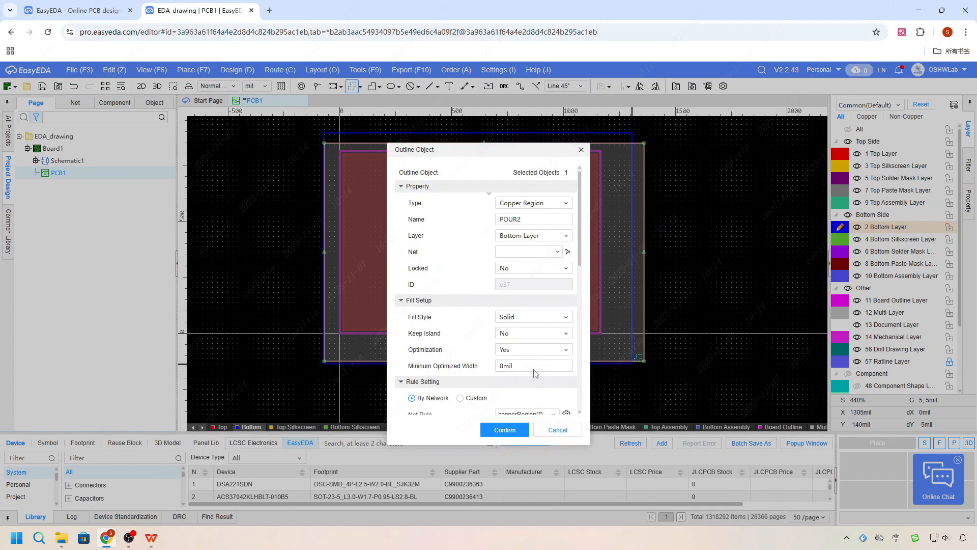
# Step: Create the Bottom Layer region with the GND net and undo it
pyautogui.click(558, 251)
pyautogui.click(550, 268)
pyautogui.click(506, 429)
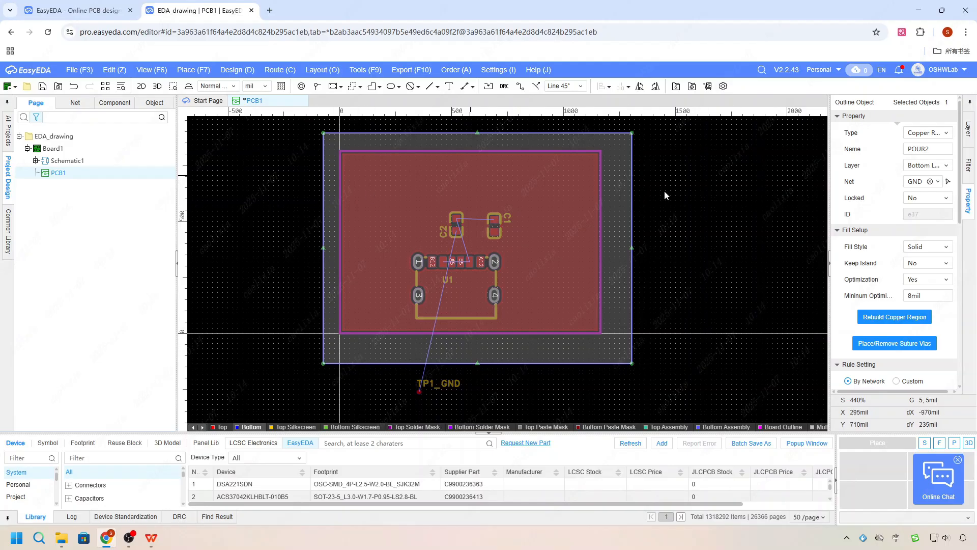
pyautogui.click(73, 87)
# Step: Reactivate the Bottom Layer and draw another rectangular copper region enclosing the board outline
pyautogui.click(840, 239)
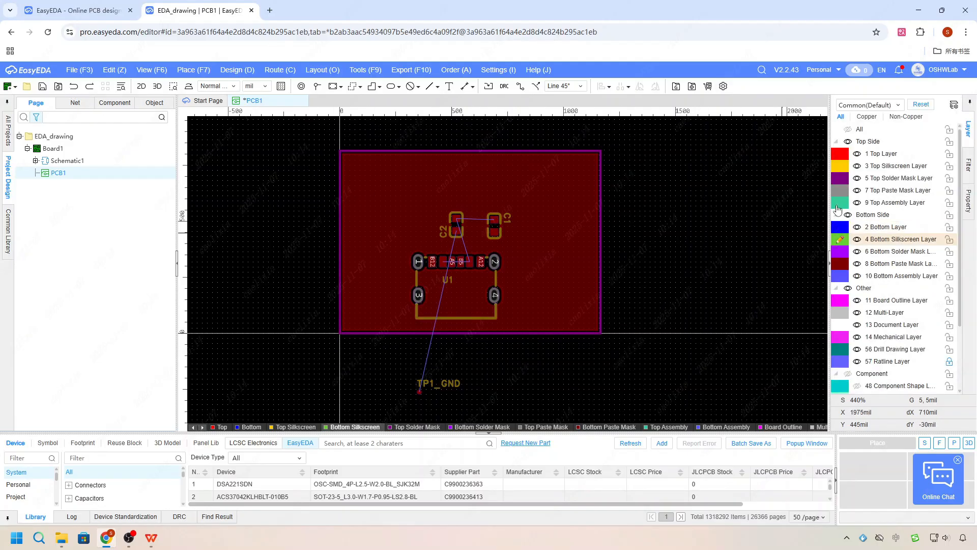
pyautogui.click(843, 166)
pyautogui.click(840, 228)
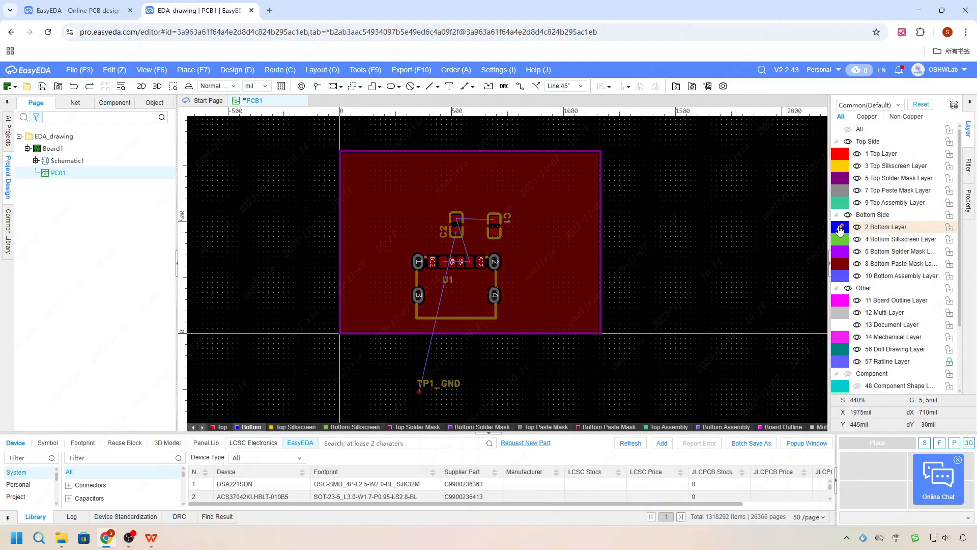
pyautogui.click(352, 86)
pyautogui.click(333, 136)
pyautogui.click(622, 348)
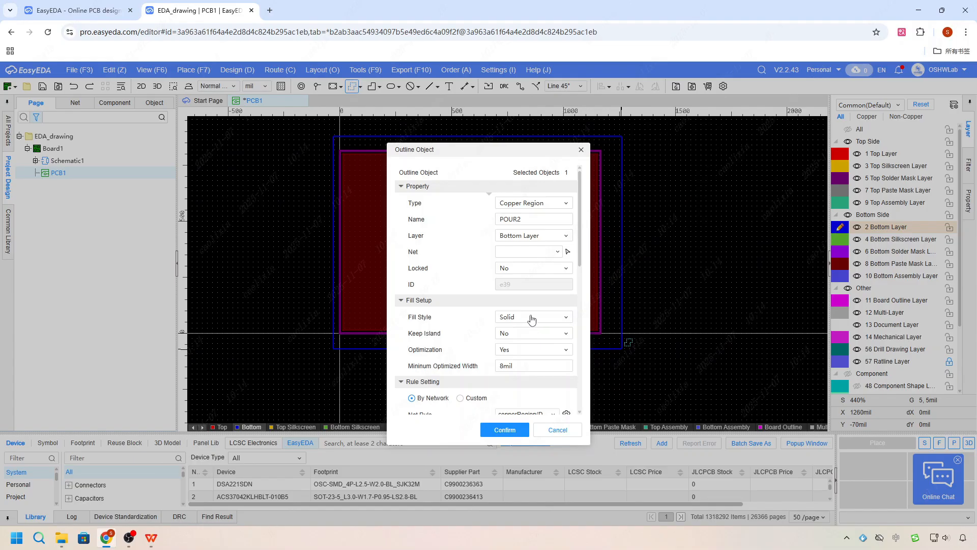
# Step: Create the Bottom Layer copper region on the GND net with Solid fill and Keep Island set to Yes
pyautogui.click(565, 236)
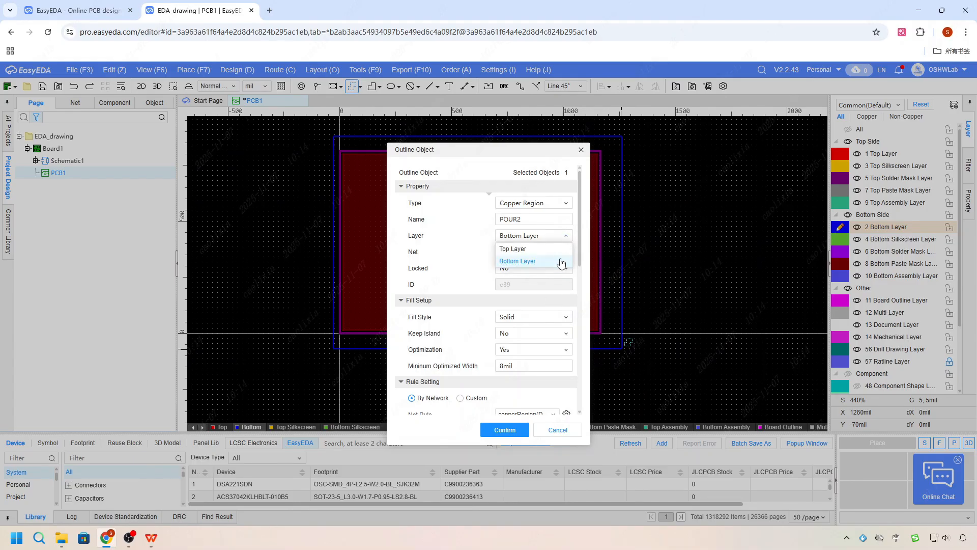
pyautogui.click(561, 262)
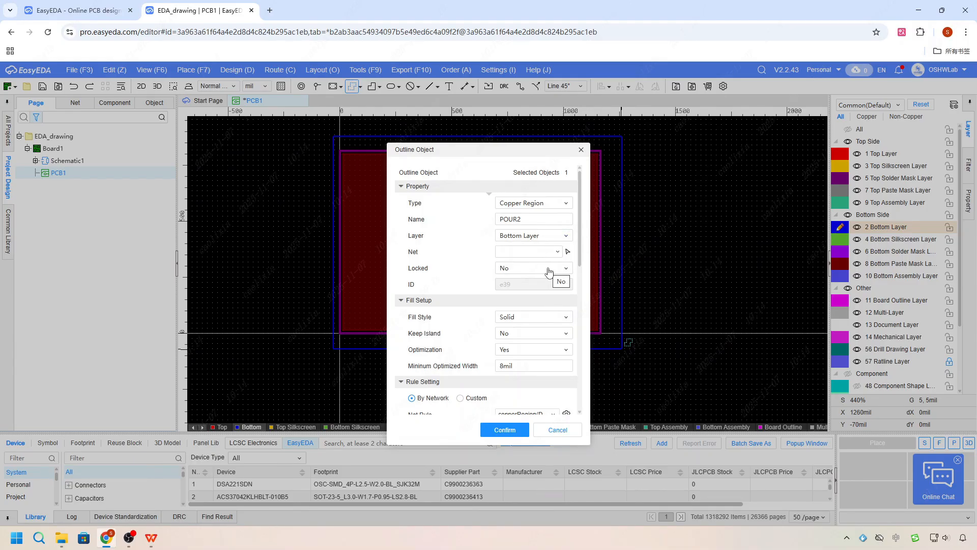
pyautogui.click(526, 251)
pyautogui.click(524, 266)
pyautogui.scroll(-4, 560, 331)
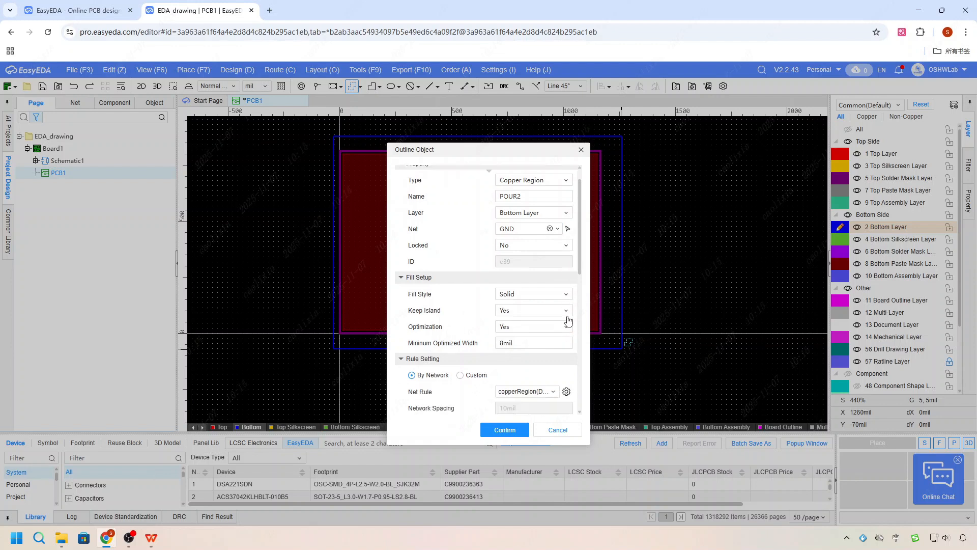
pyautogui.scroll(5, 555, 336)
pyautogui.click(504, 430)
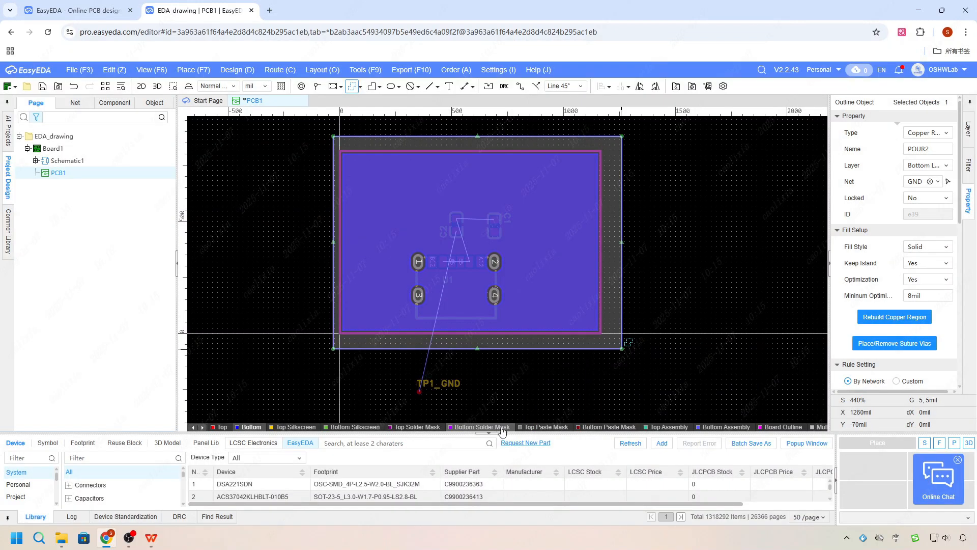